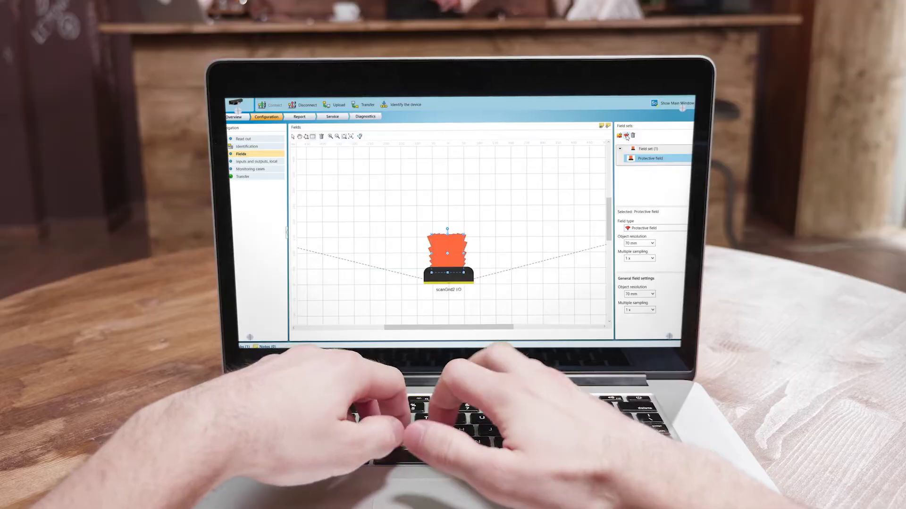
- Add a Warning field to the field set, drawn as a tall rectangle reaching beyond the protective field
click(626, 136)
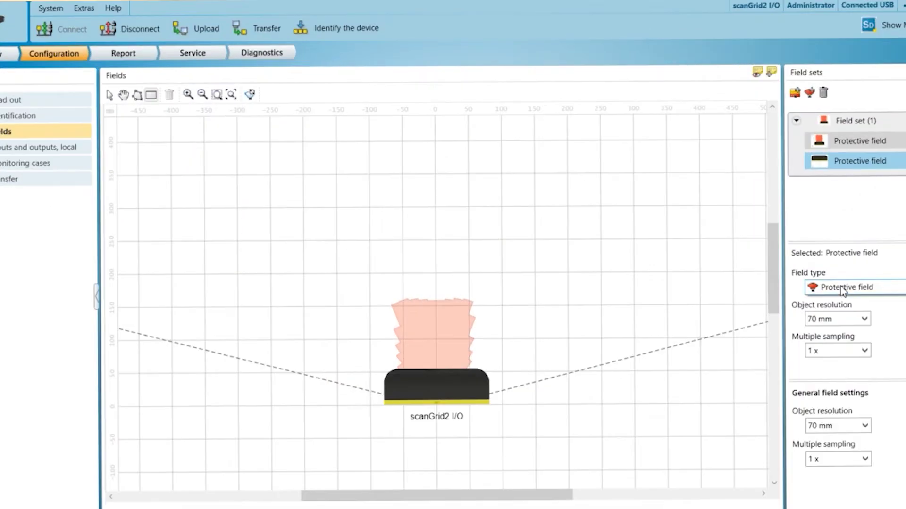
click(845, 287)
click(830, 314)
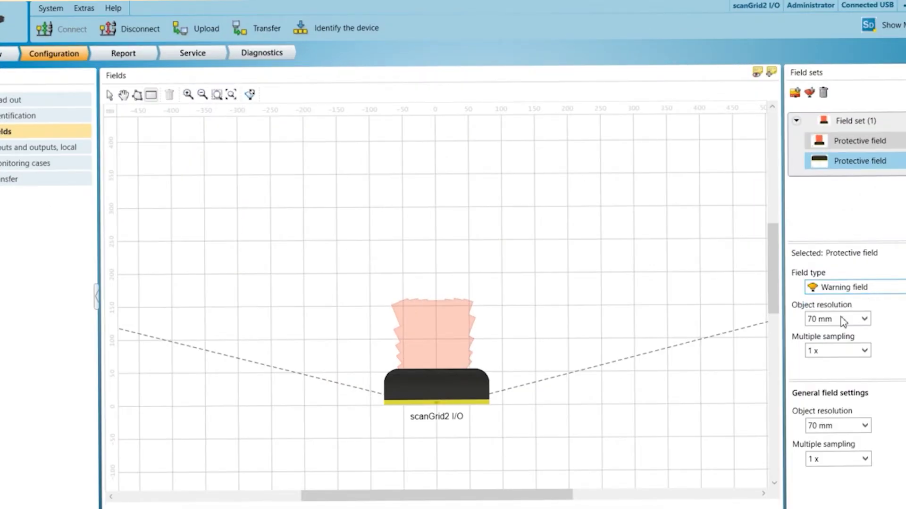
drag(390, 165, 414, 265)
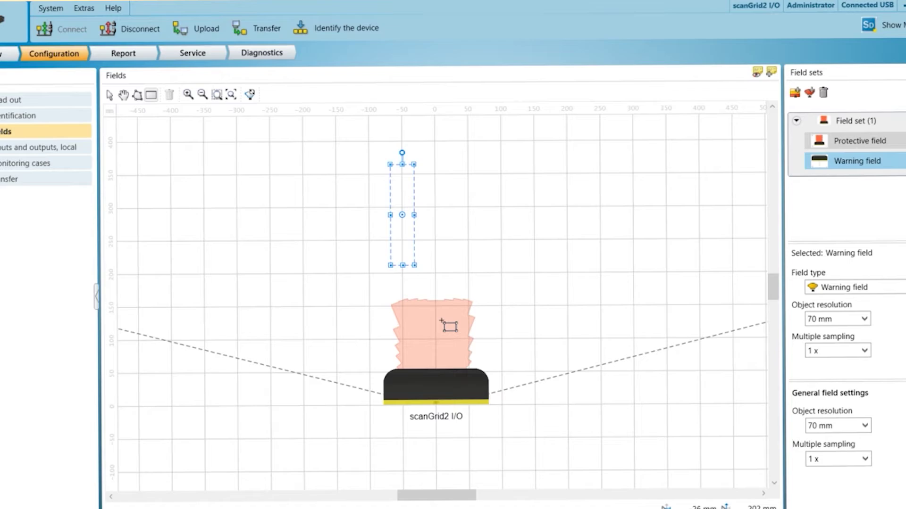
drag(450, 326, 475, 380)
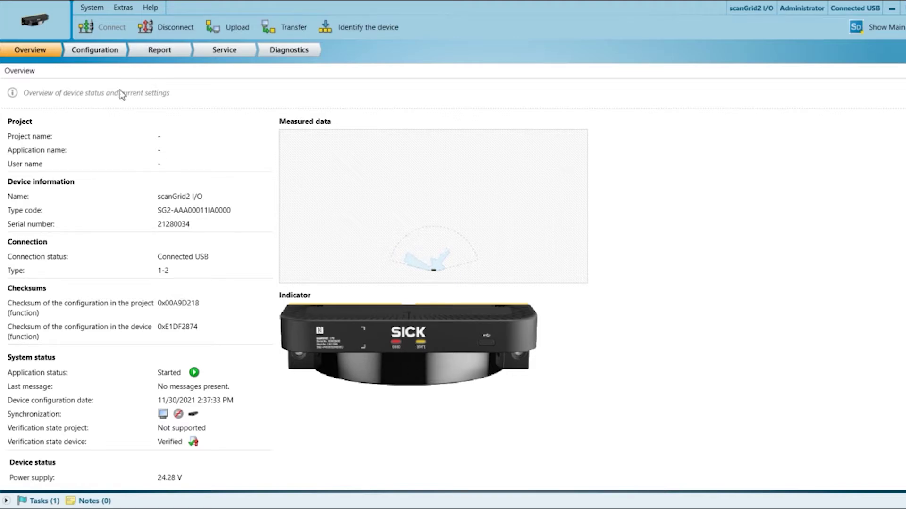
- Show the Configuration's Identification page for the scanGrid2 I/O device
click(105, 56)
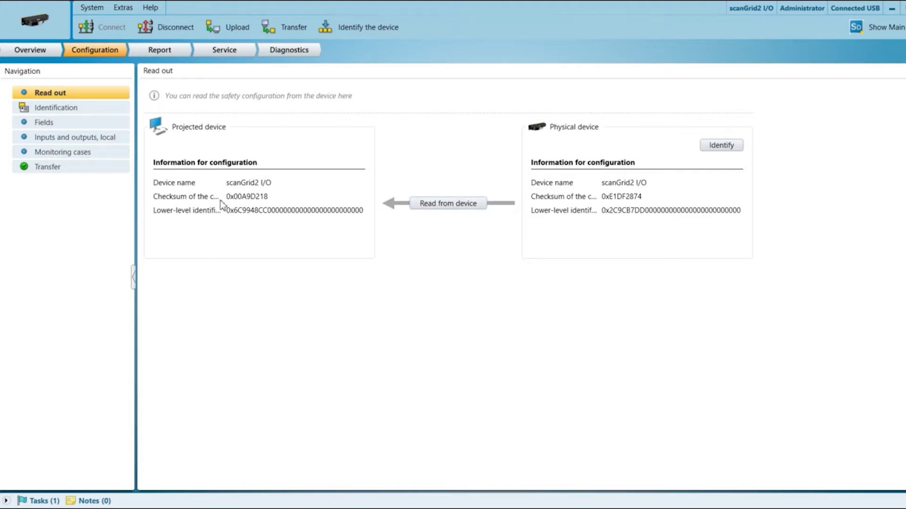
click(86, 110)
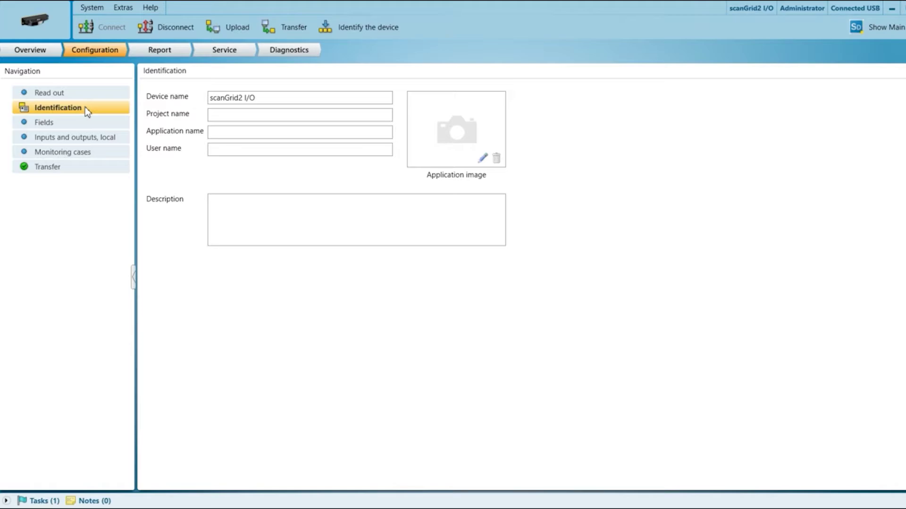
- Create Field set (1) as a Protective field with 70 mm object resolution and 1 x multiple sampling
click(67, 125)
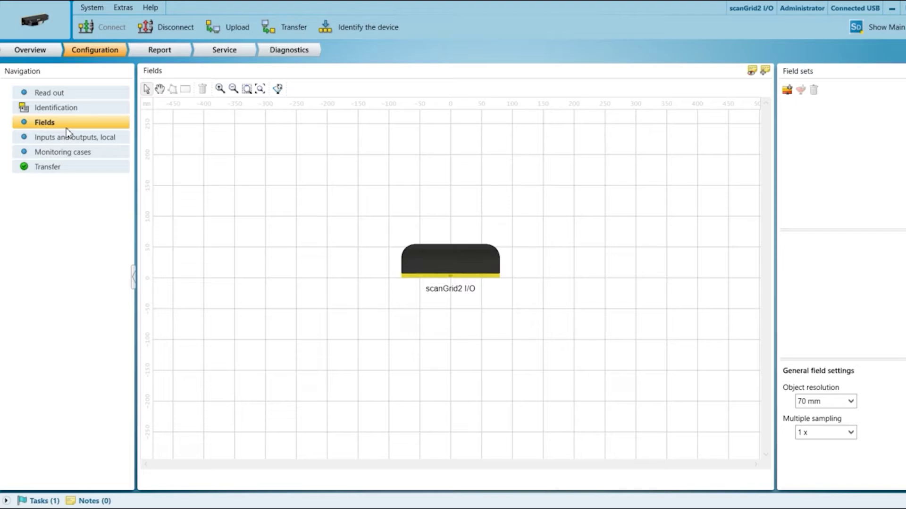
click(787, 90)
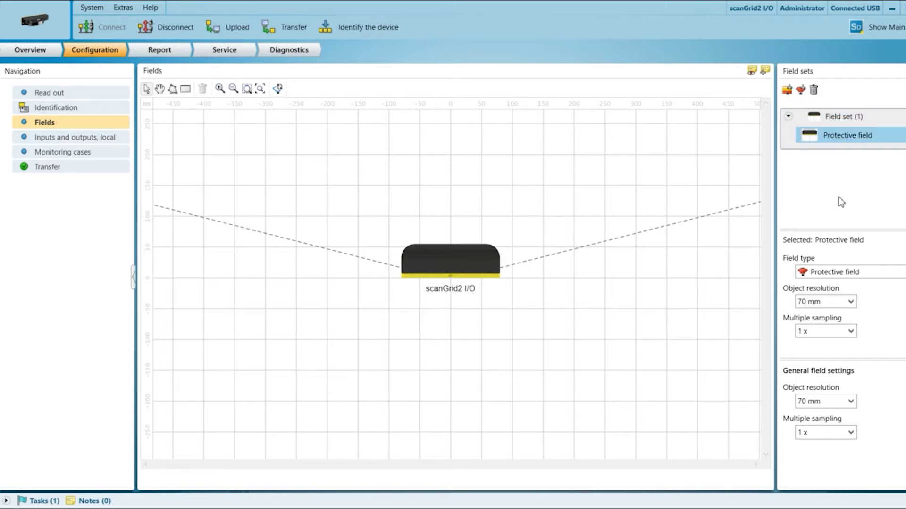
click(834, 277)
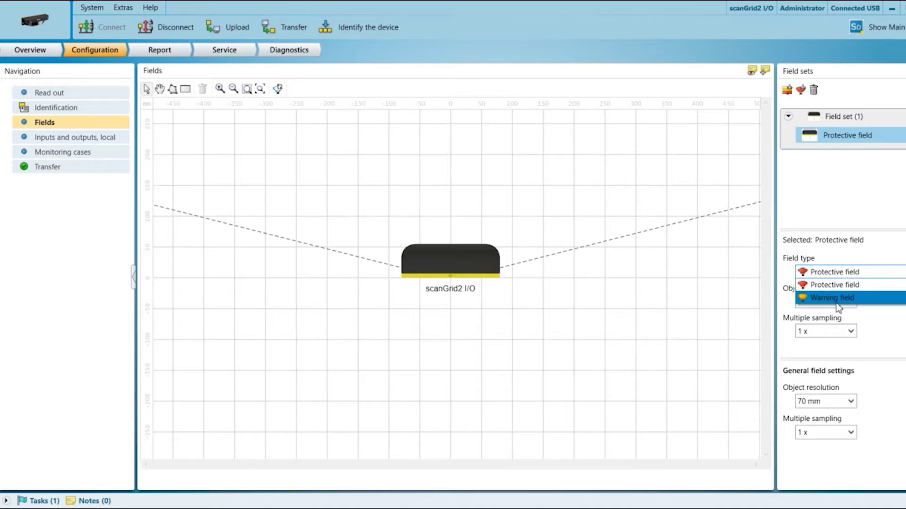
click(840, 257)
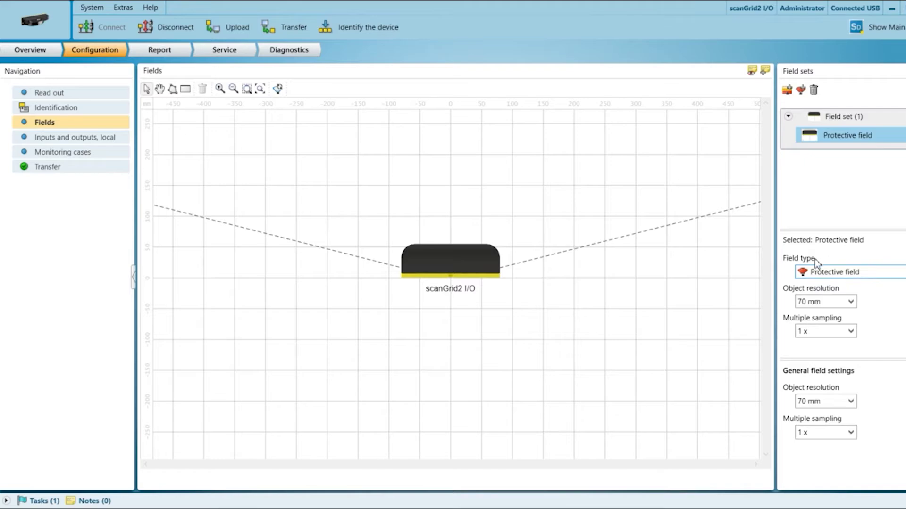
click(851, 302)
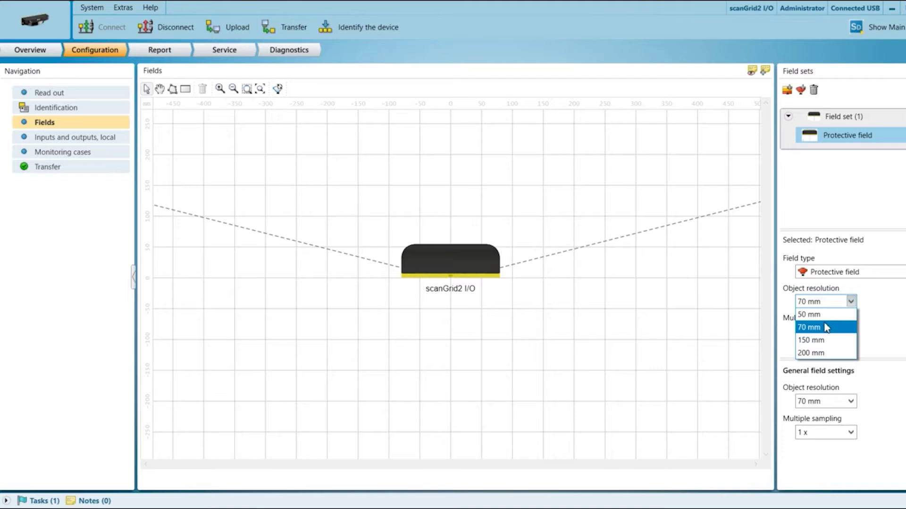
click(879, 321)
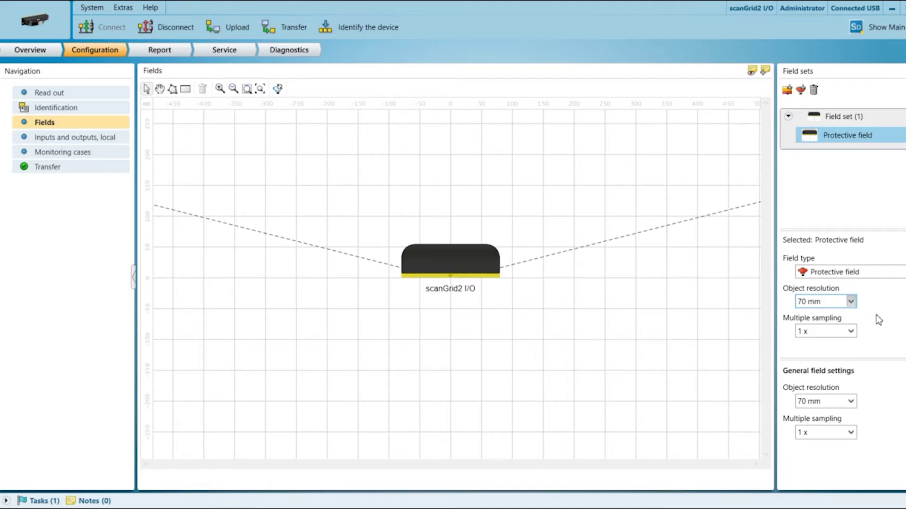
click(850, 330)
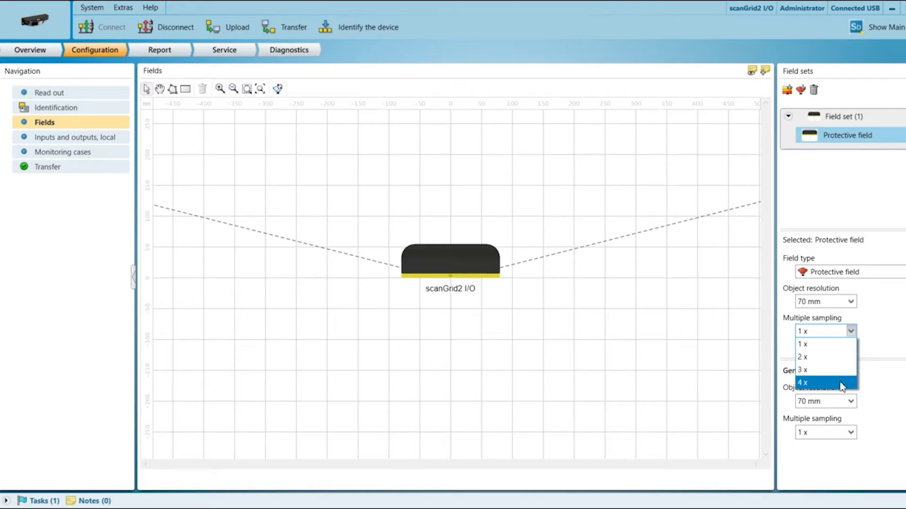
click(904, 322)
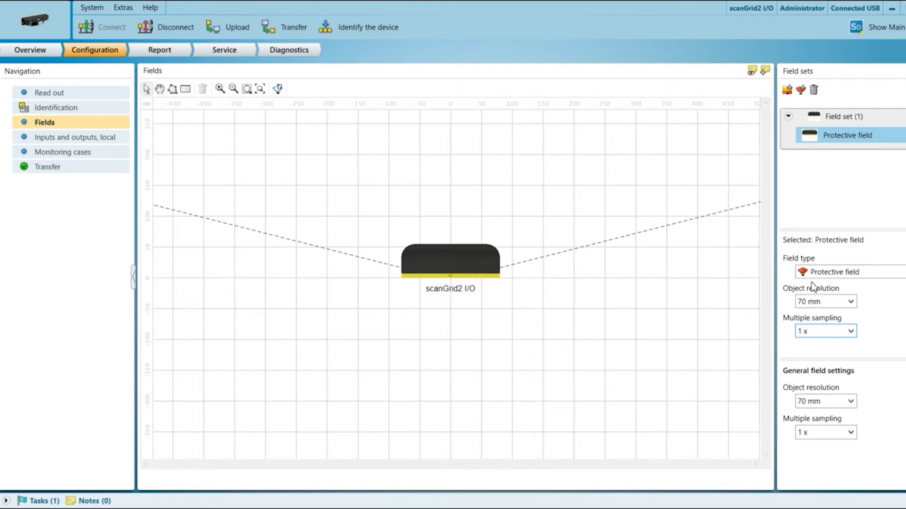
- Draw a rectangular protective field in front of the sensor
click(185, 89)
mouse_move(416, 180)
mouse_down()
mouse_move(475, 227)
mouse_move(480, 255)
mouse_up()
scroll(554, 204, up, 3)
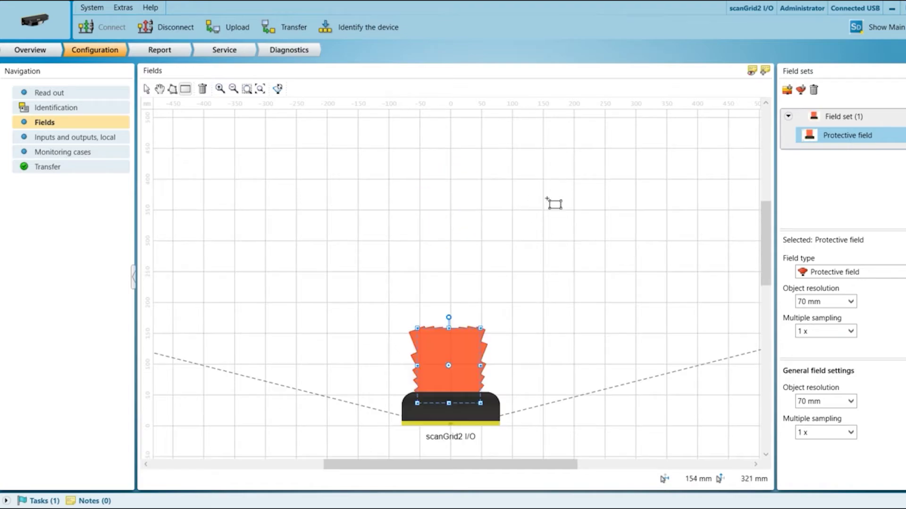
scroll(554, 203, down, 5)
scroll(581, 217, up, 3)
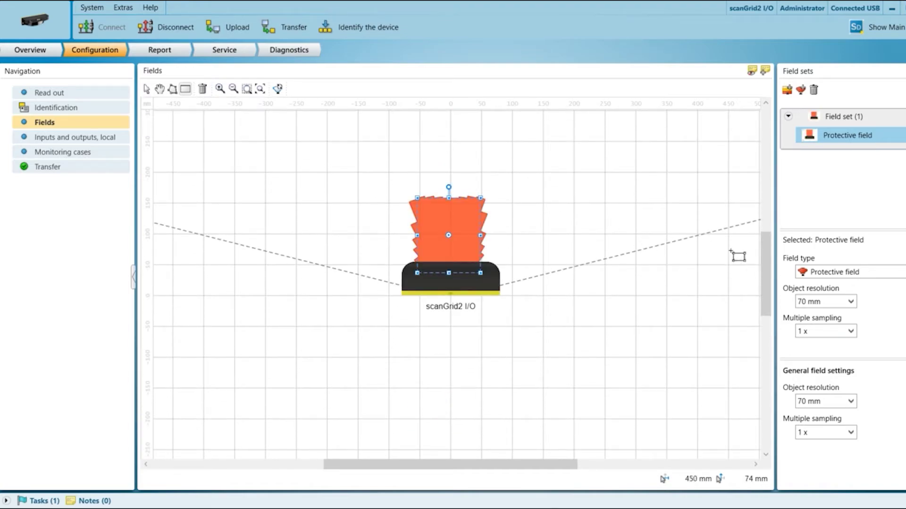
drag(765, 274, 769, 259)
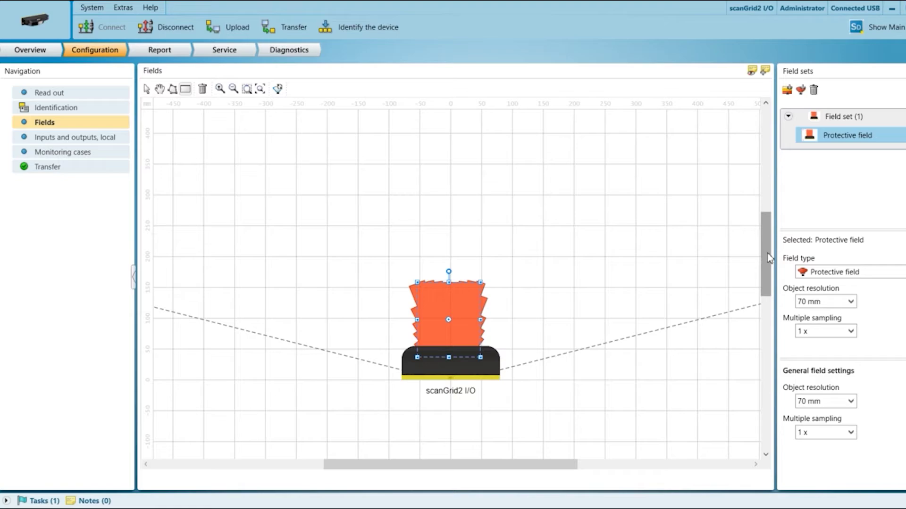
- Add a Warning field to Field set (1), drawn as a tall rectangle in front of the scanner
click(801, 91)
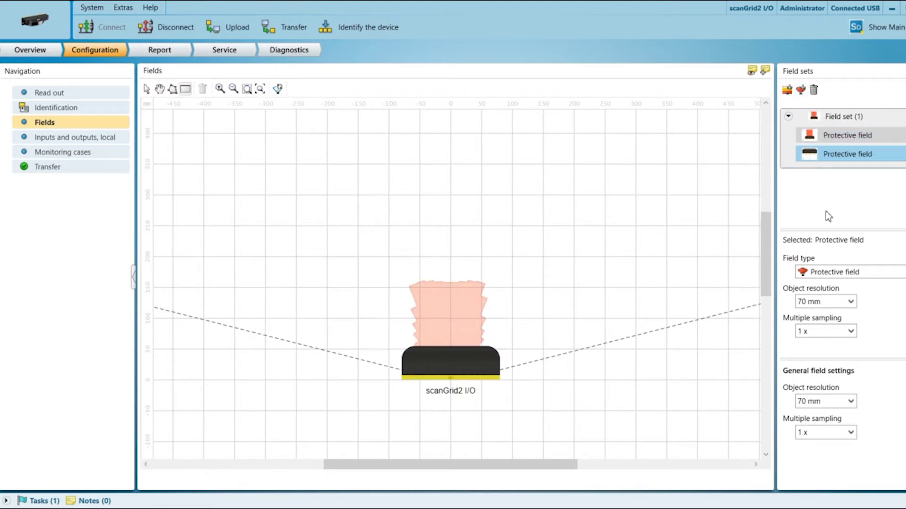
click(829, 273)
click(831, 298)
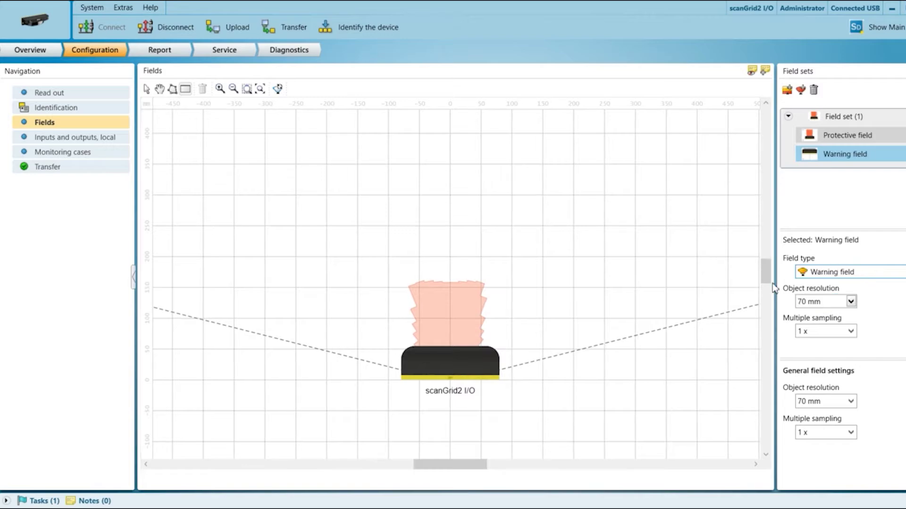
drag(409, 155, 489, 357)
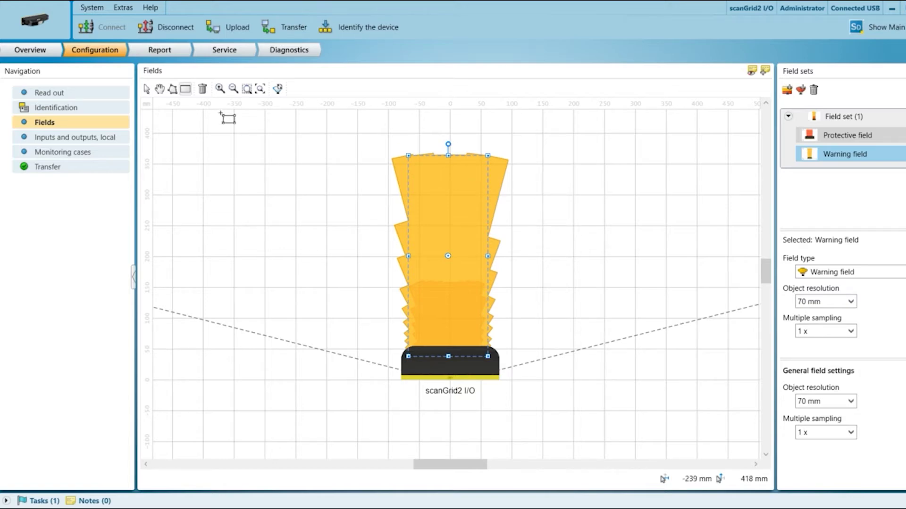
- Keep PNP switching for OSSD pair 1 (pins 2/4), then go to the Monitoring cases page
click(57, 141)
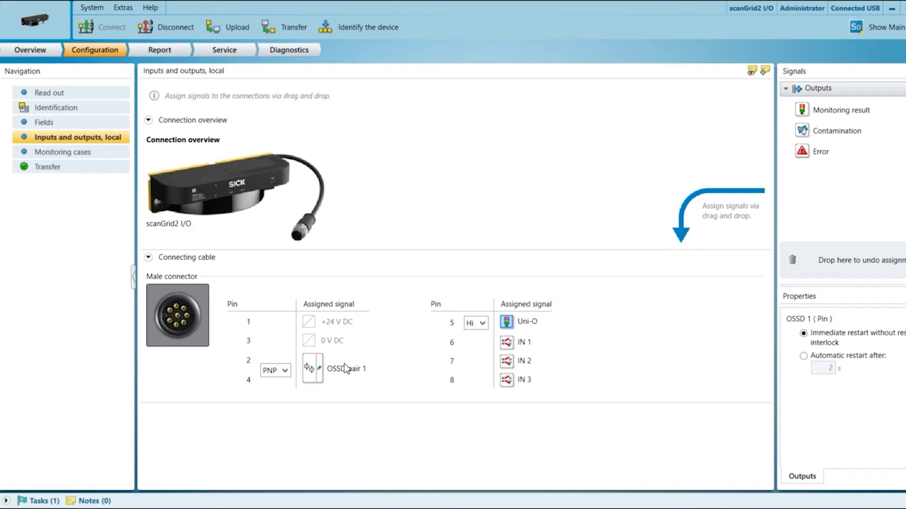
click(289, 371)
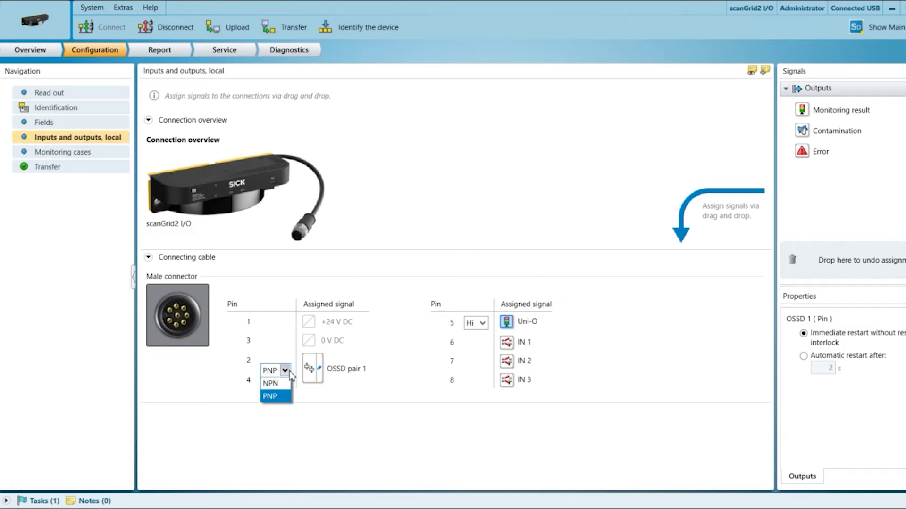
click(288, 371)
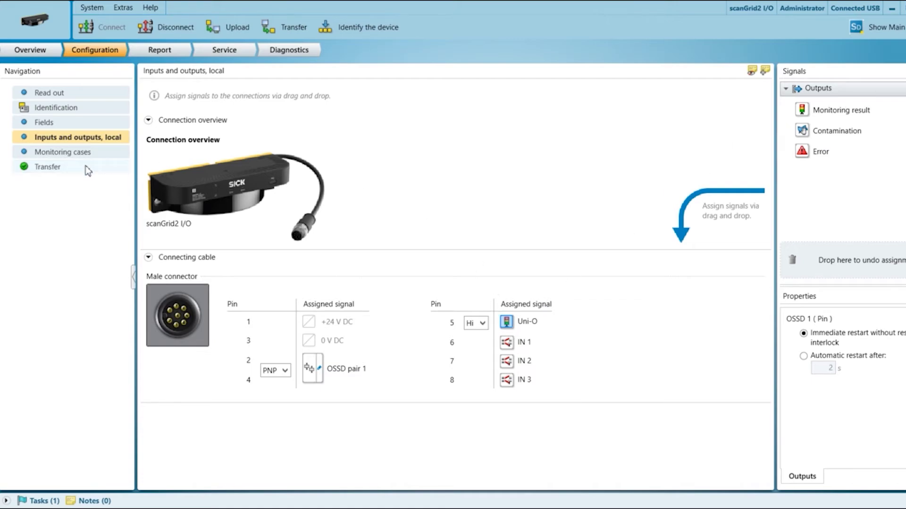
click(78, 154)
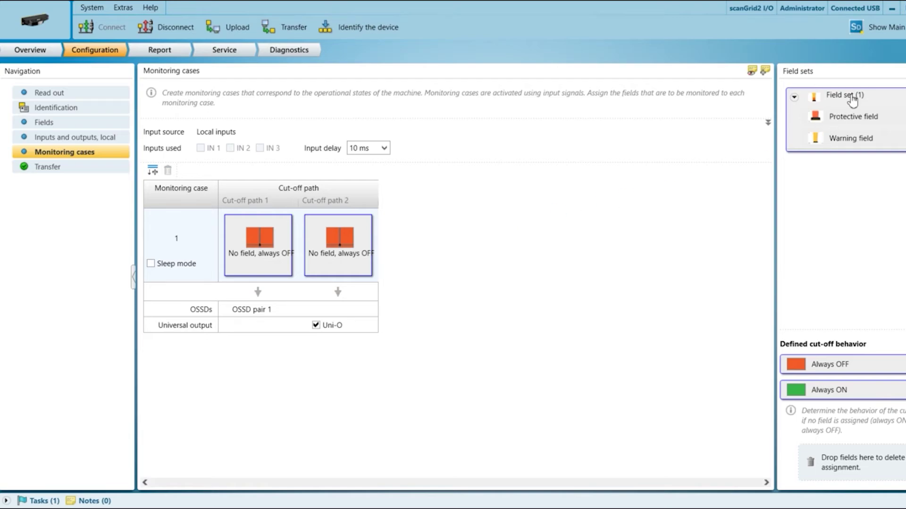
- Assign Field set (1) to monitoring case 1 and show the Transfer page comparing checksums
drag(847, 95, 260, 243)
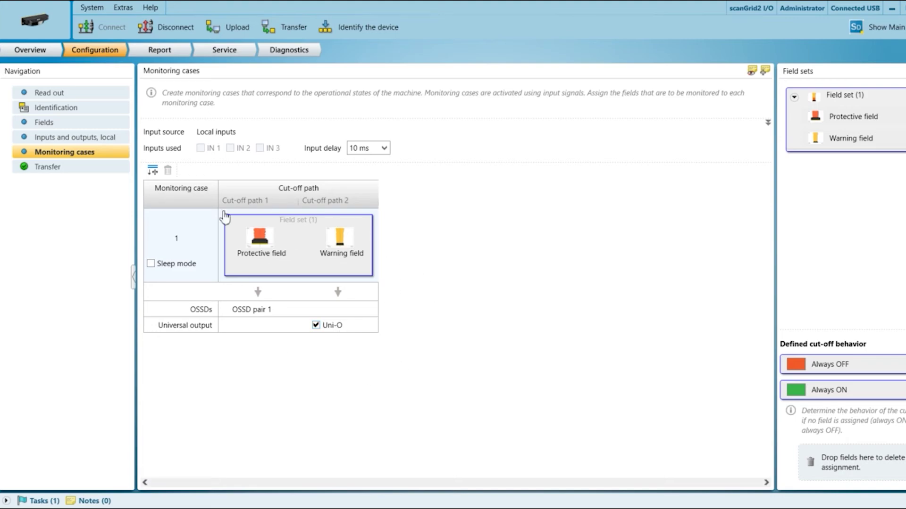
click(94, 171)
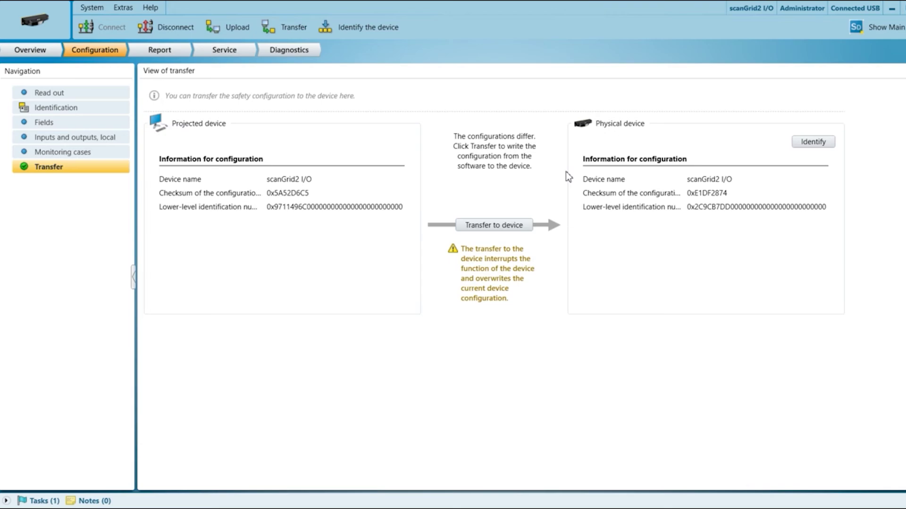
- Transfer the configuration to the scanGrid2 I/O and start the device in test mode
click(497, 231)
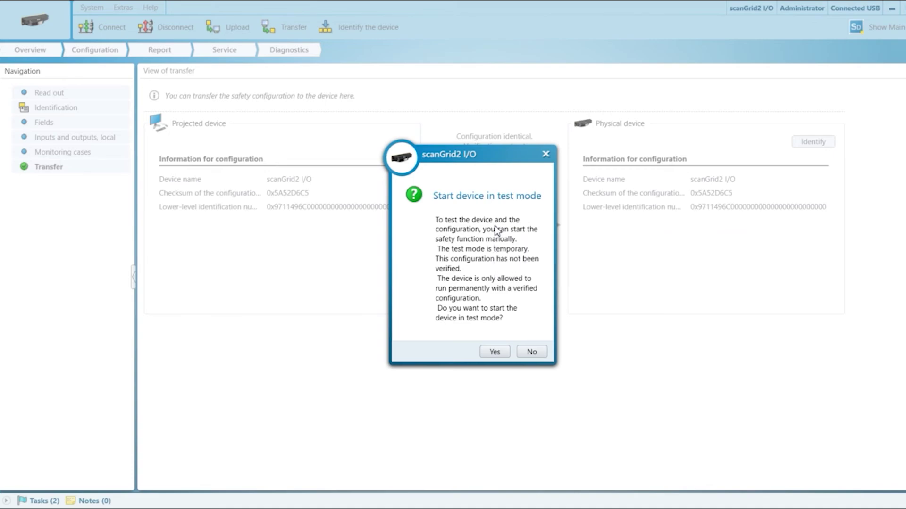
click(493, 352)
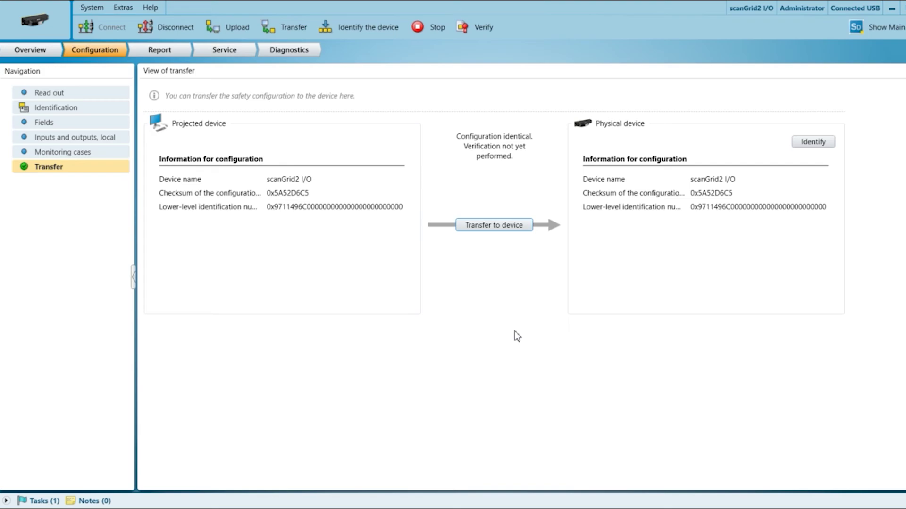
- Verify the configuration, read through the maximized verification report and accept it with OK
click(475, 24)
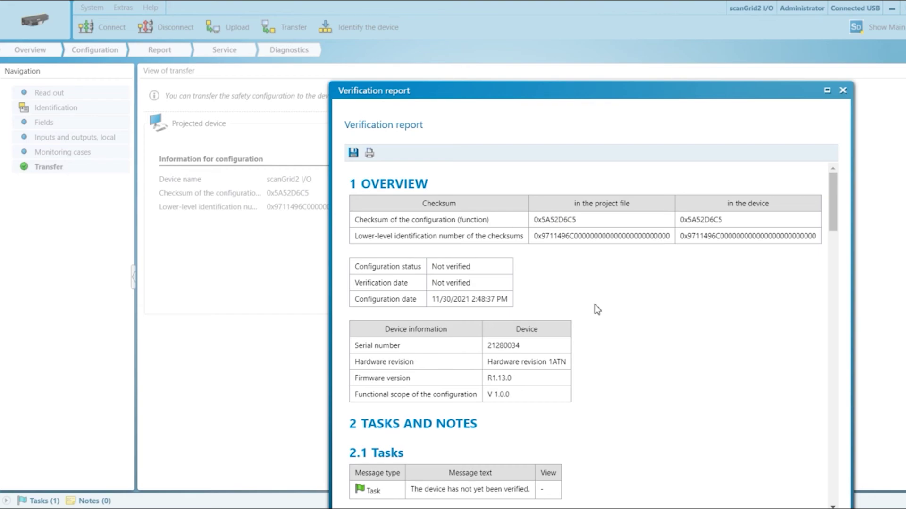
scroll(594, 304, down, 2)
scroll(594, 304, up, 2)
scroll(594, 304, down, 2)
scroll(595, 304, down, 2)
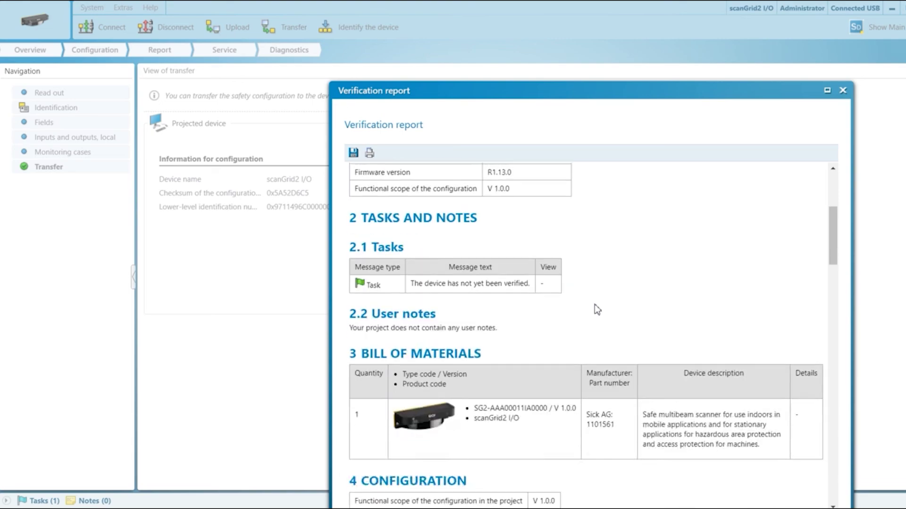
scroll(594, 304, down, 2)
scroll(595, 304, down, 2)
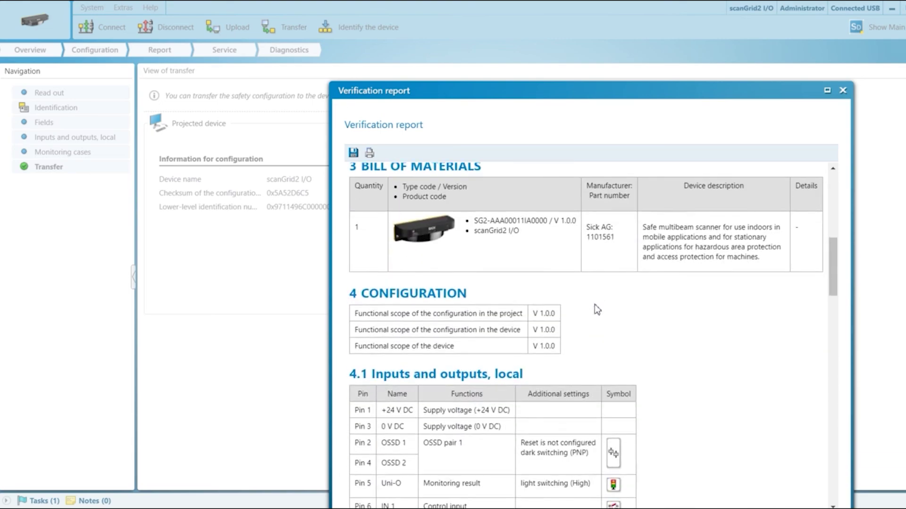
scroll(594, 304, down, 2)
scroll(594, 304, down, 2)
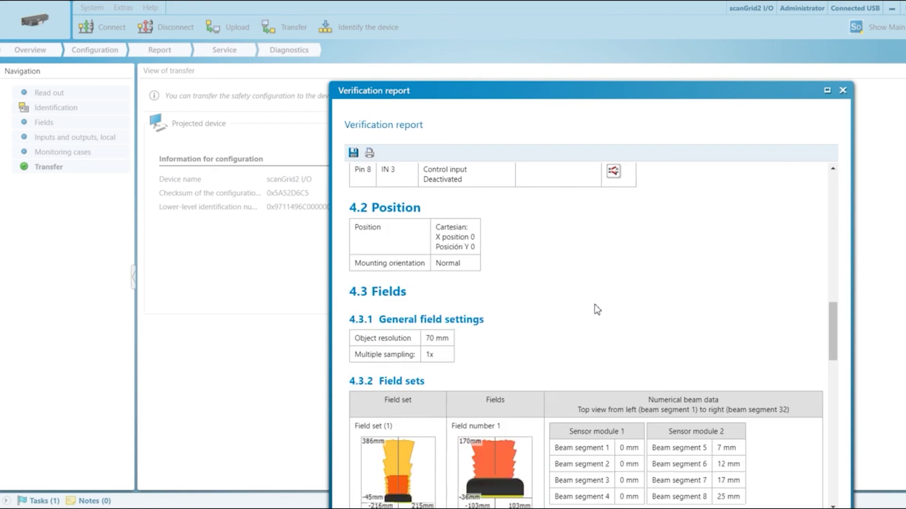
scroll(594, 304, down, 3)
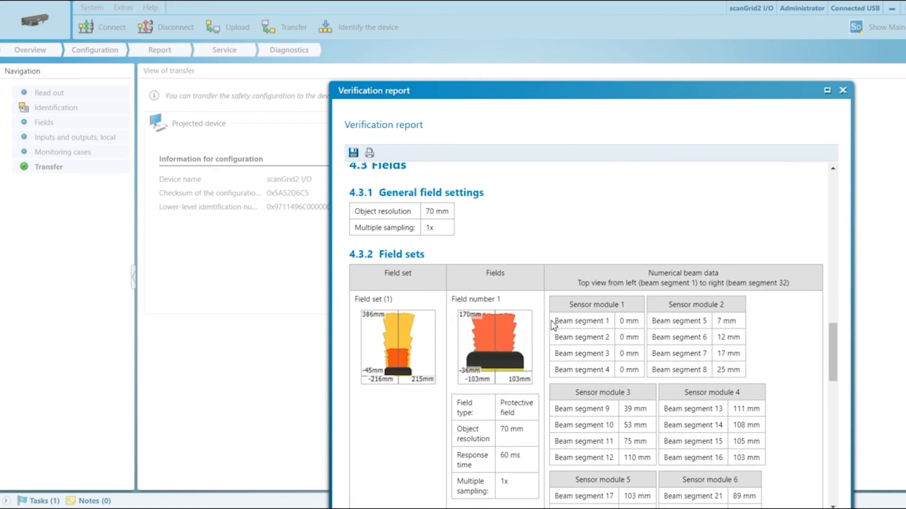
scroll(554, 324, down, 12)
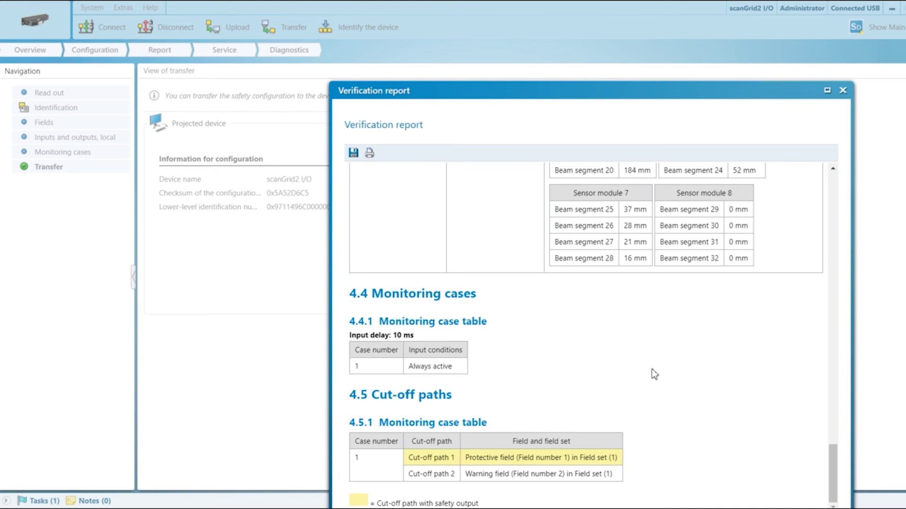
double_click(672, 91)
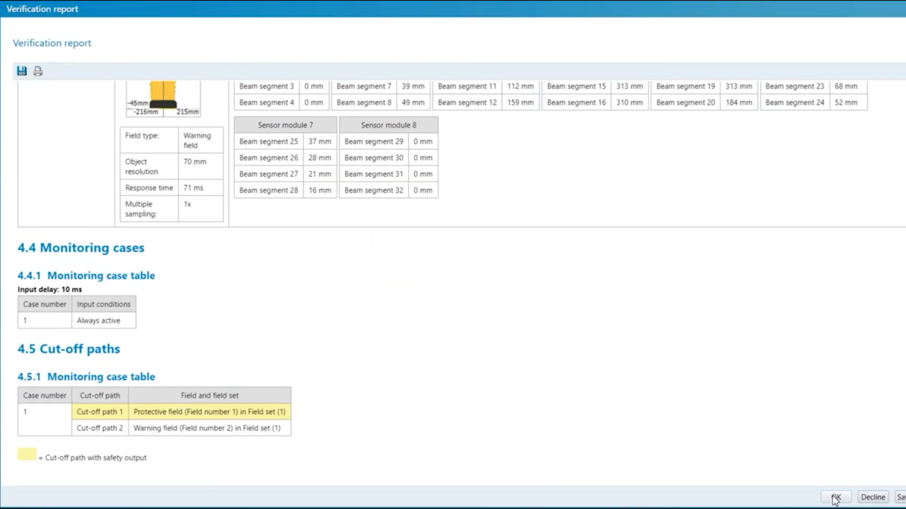
click(835, 498)
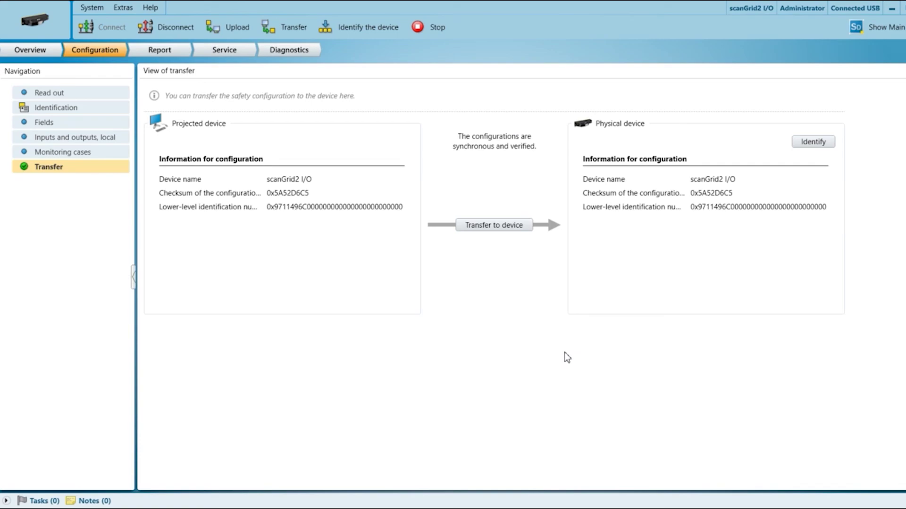